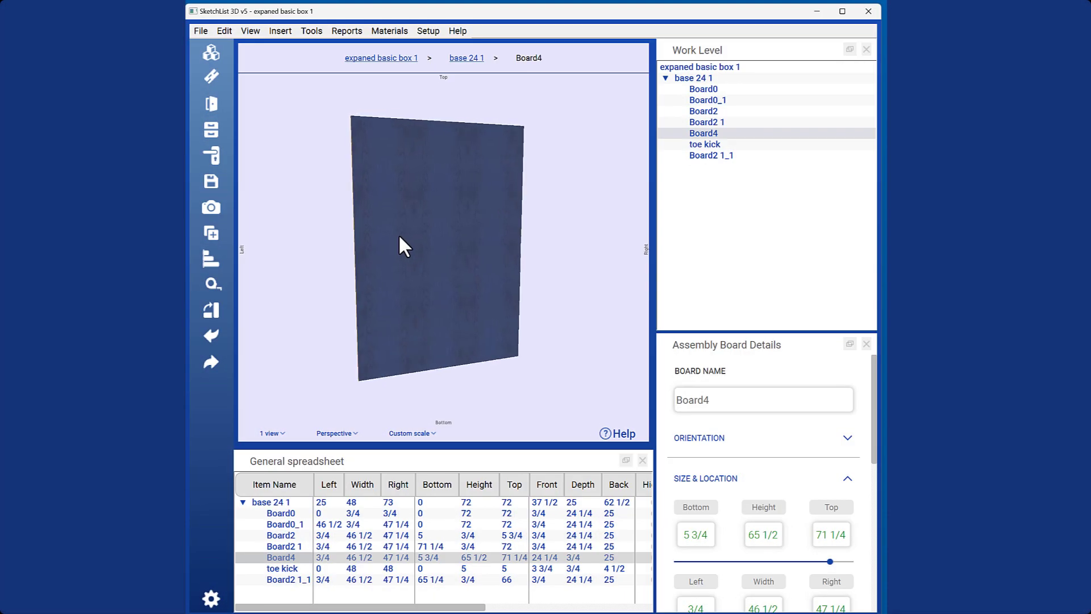
Start a new maple board named Front in the base 24 1 assembly, 12 wide, 12 high and 3/4 thick in depth.
left_click(463, 58)
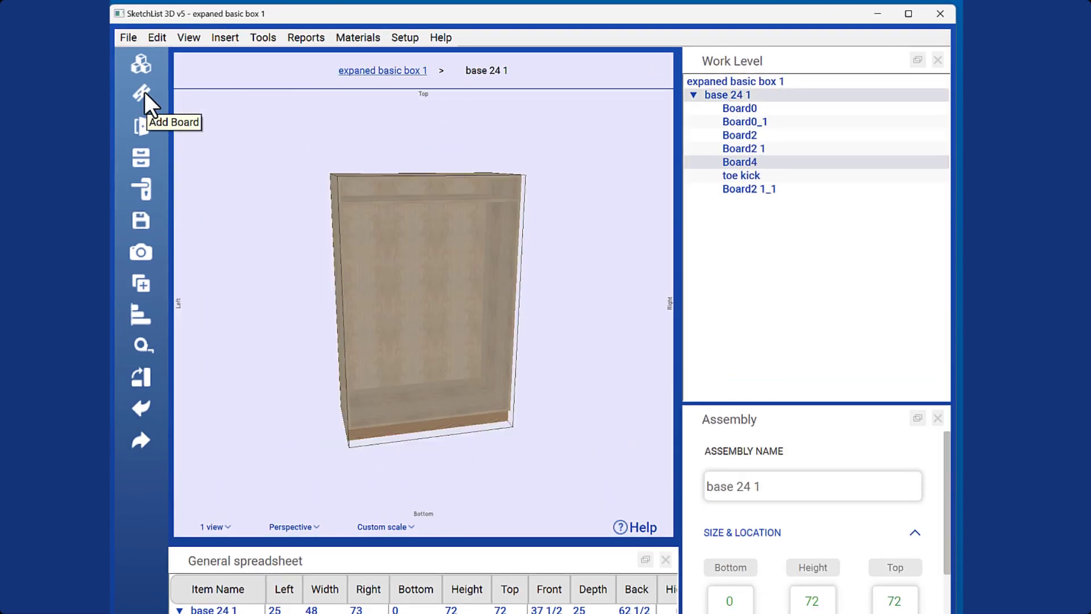
left_click(144, 91)
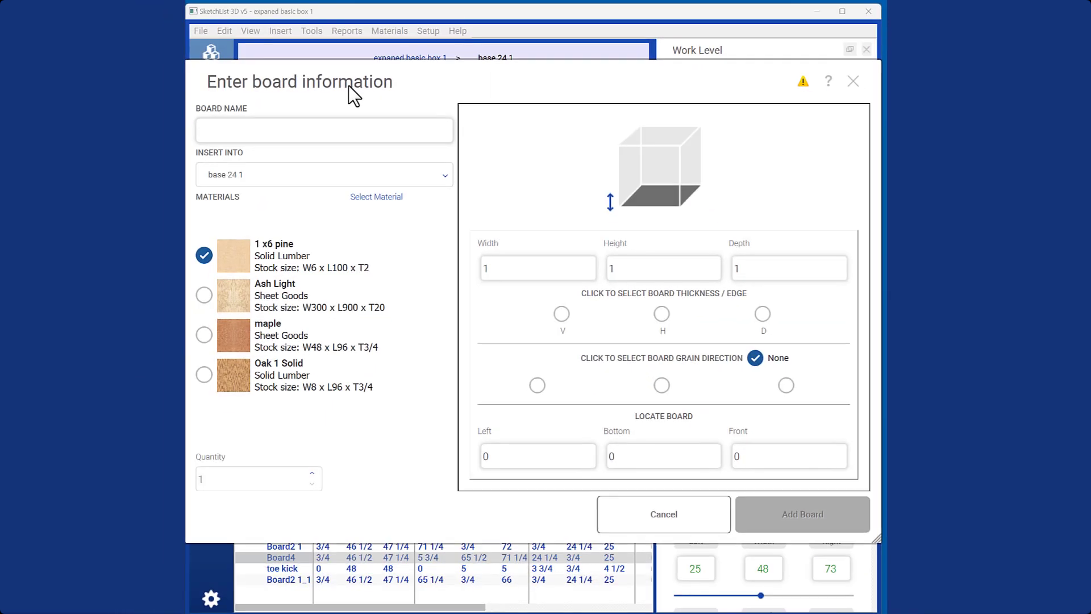
left_click(333, 128)
type("Front")
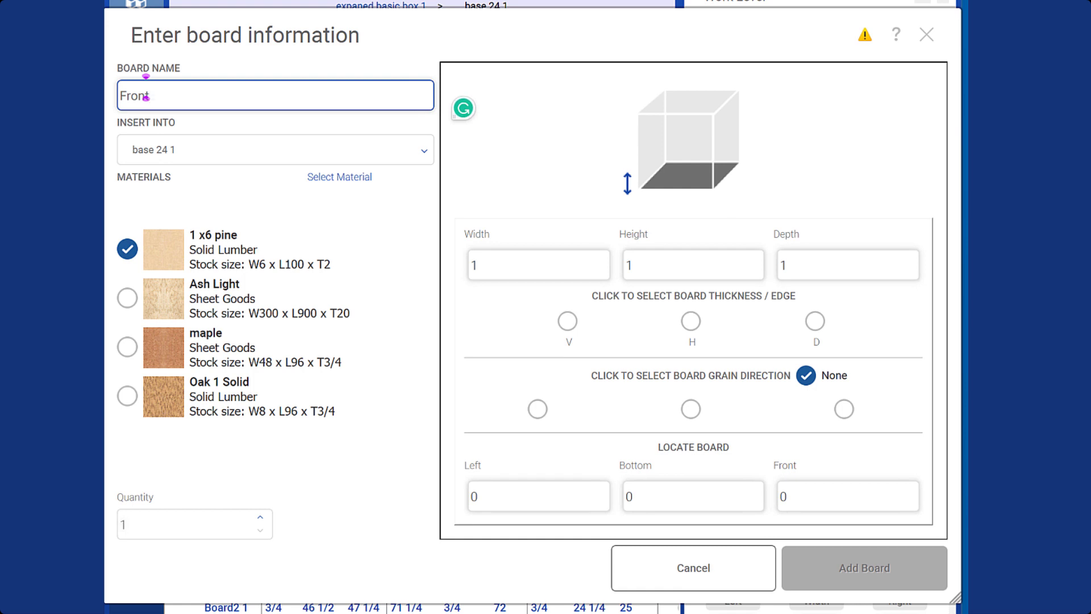
left_click(250, 151)
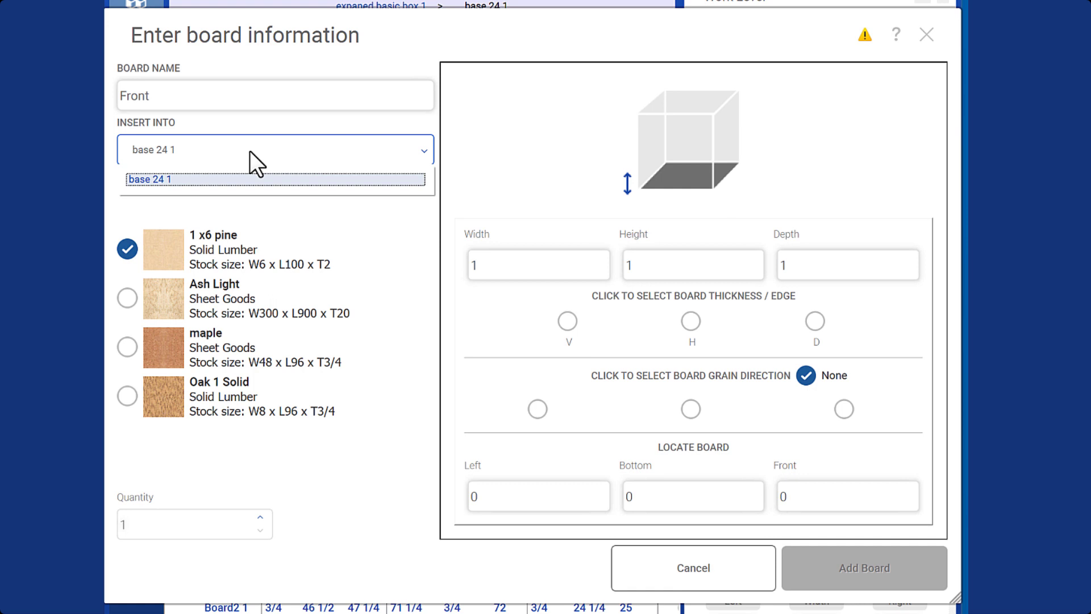
left_click(250, 151)
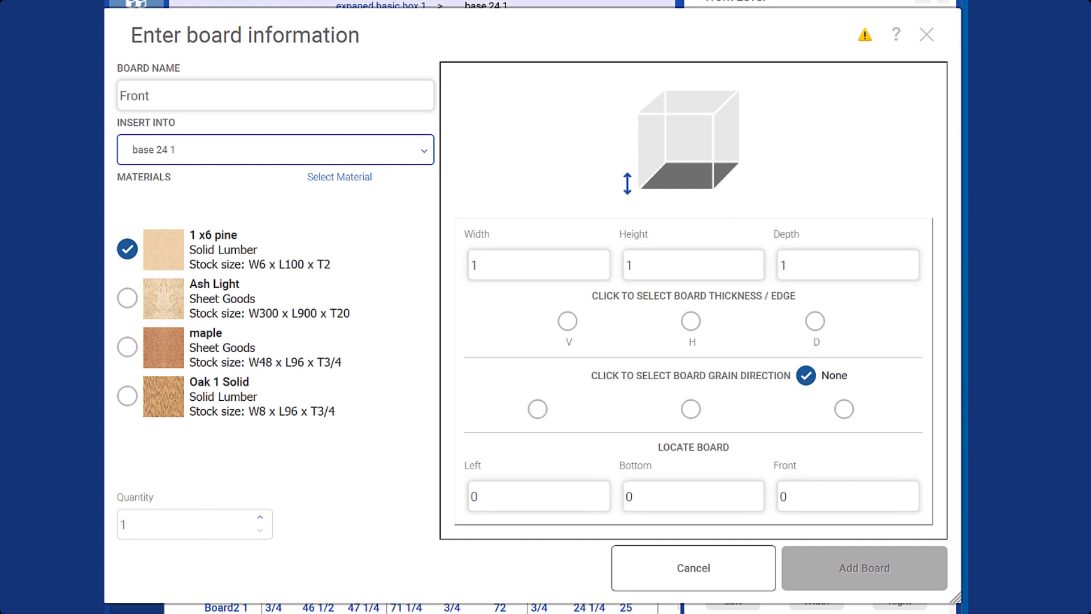
left_click(128, 347)
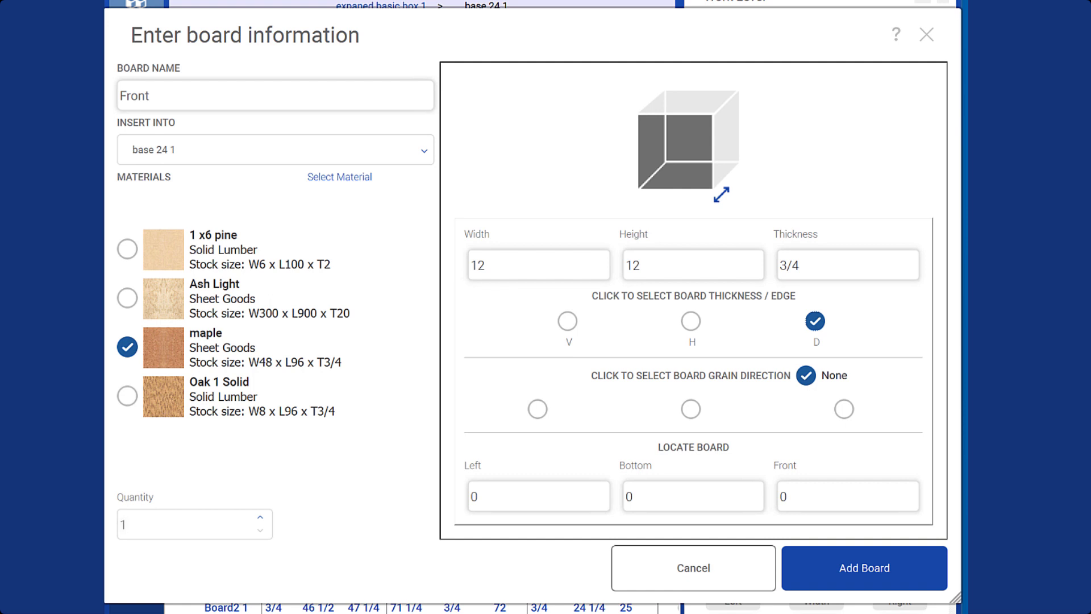
Run the Front board's grain along its height, locate it at left 12, bottom 12, front 3, and add it.
left_click(688, 410)
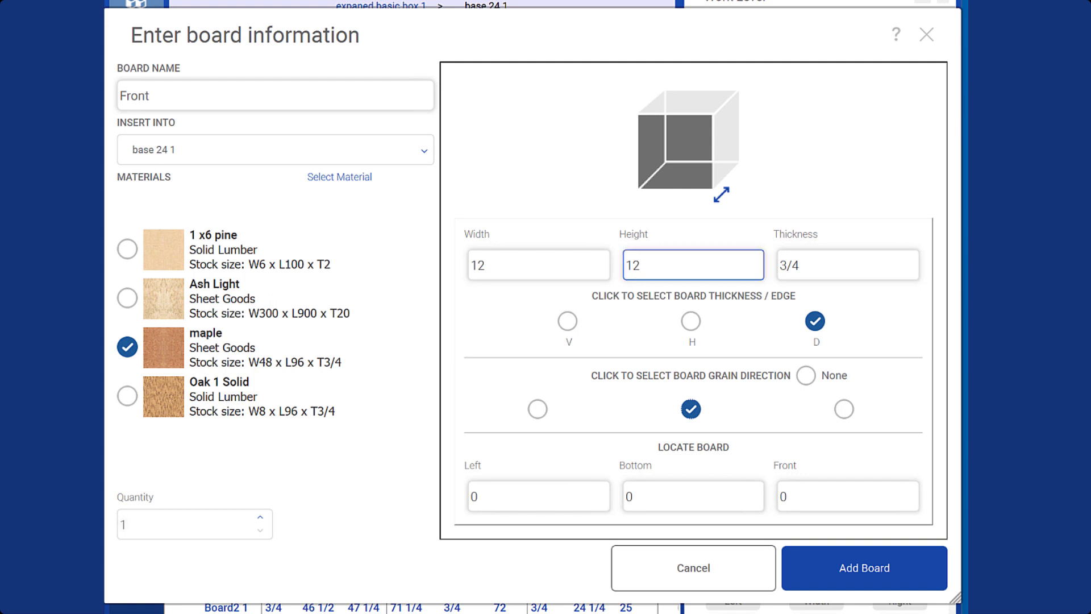
left_click(538, 409)
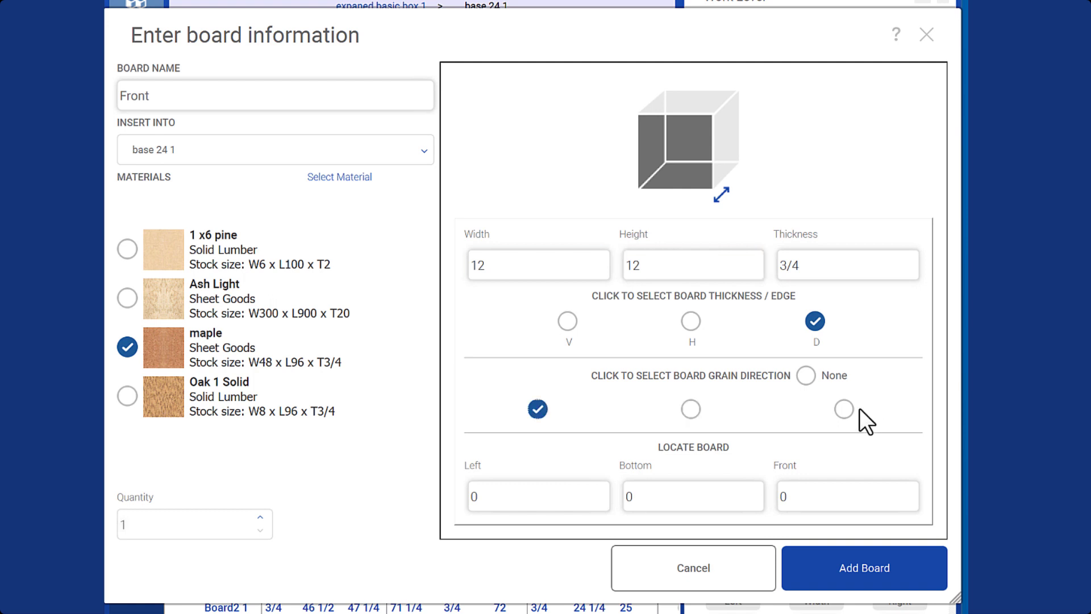
left_click(690, 409)
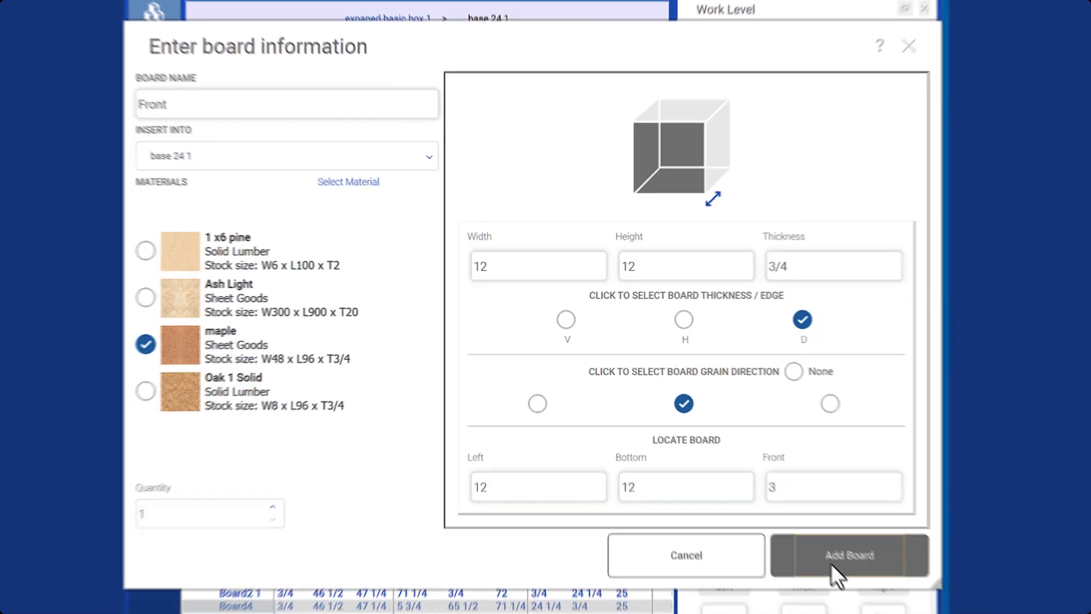
scroll(496, 316, "up", 3)
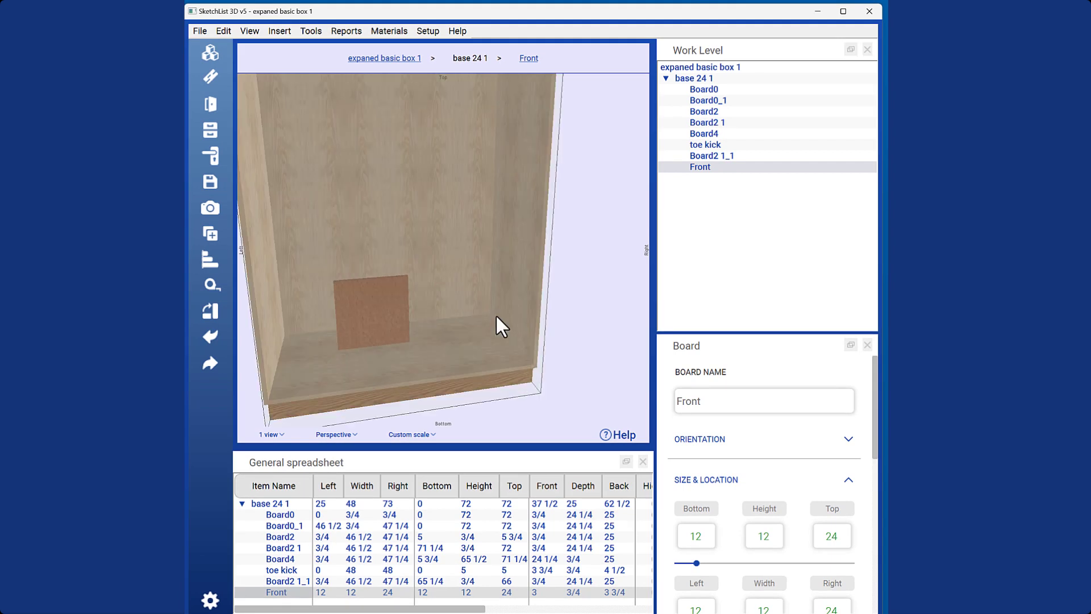
scroll(496, 316, "down", 3)
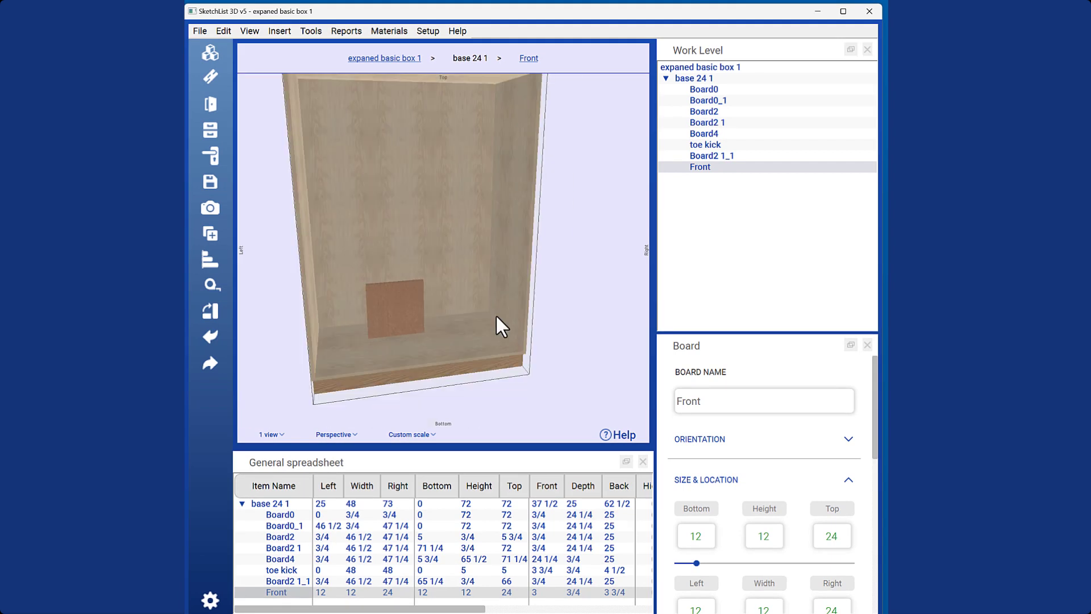
Start another board named test in 1 x6 pine, 8 wide, 200 high and 3 deep.
left_click(414, 308)
middle_click_drag(418, 301, 420, 304)
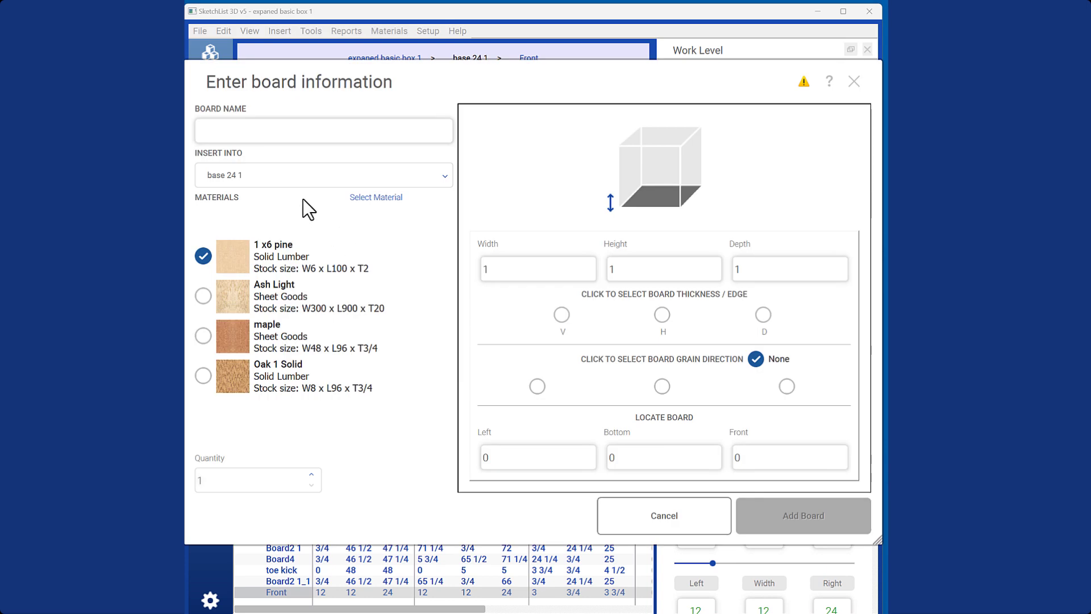
left_click(230, 132)
type("test")
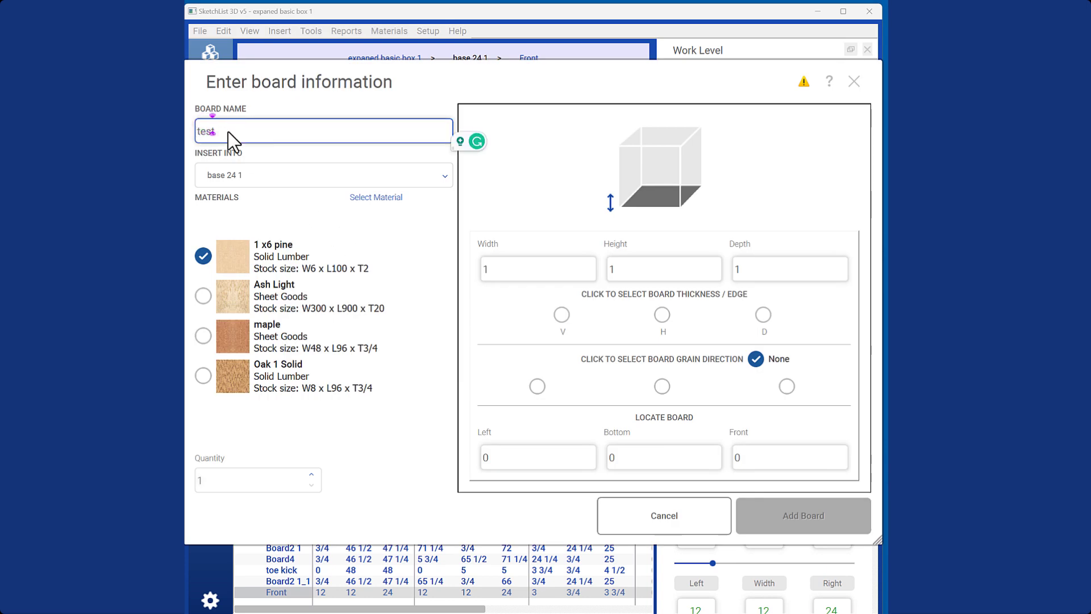
key("Tab")
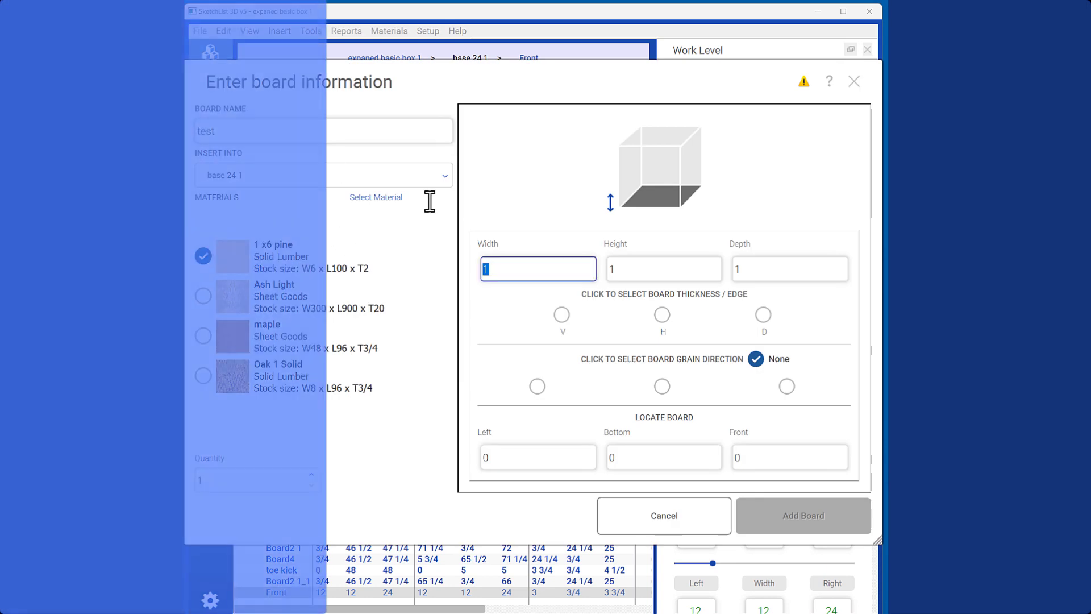
type("8")
key("Tab")
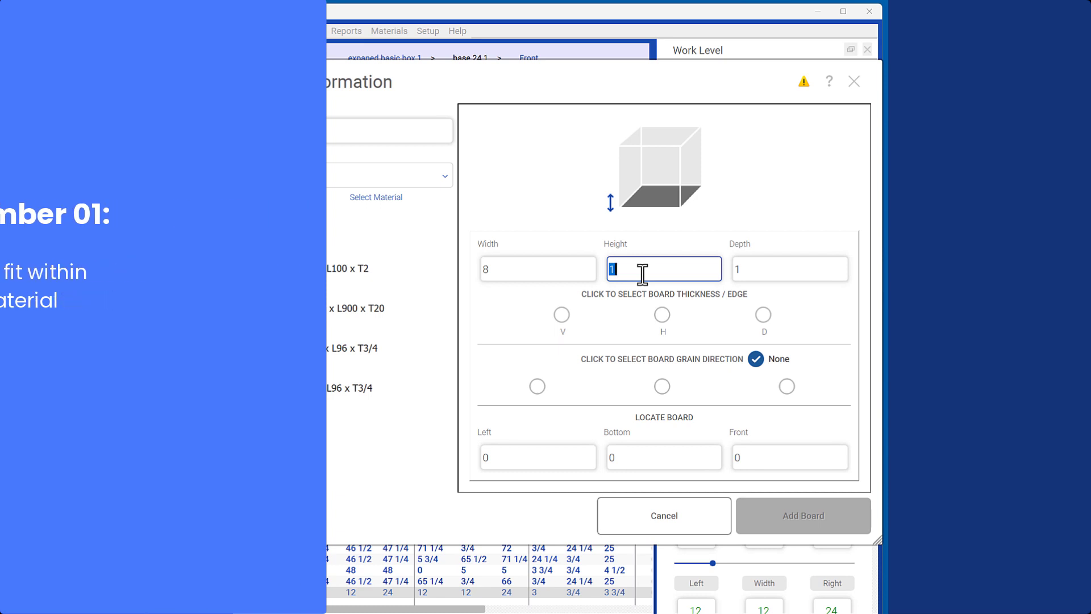
type("200")
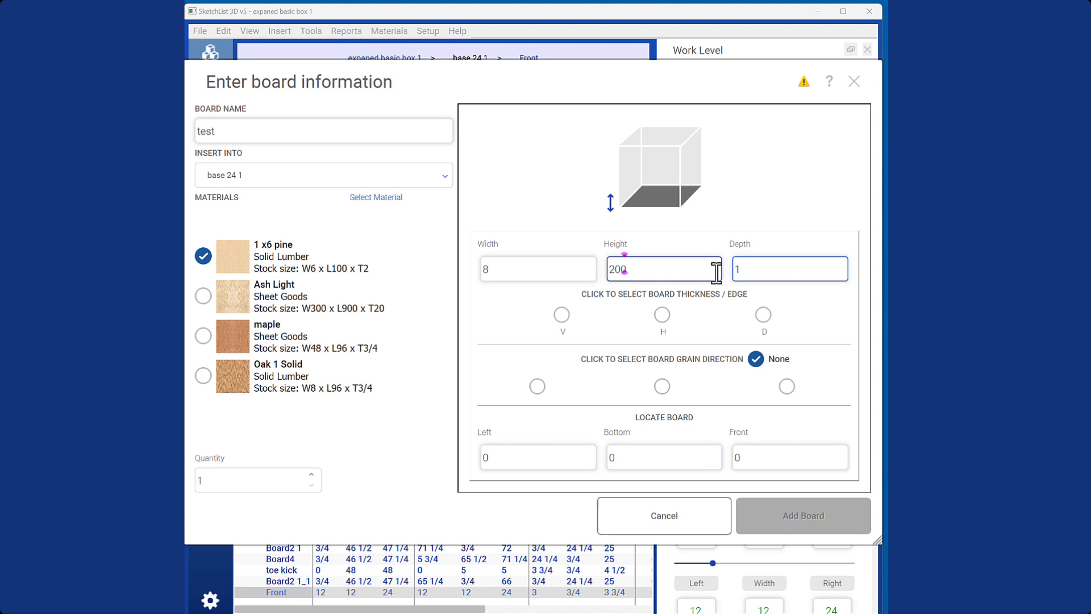
left_click(747, 271)
type("3")
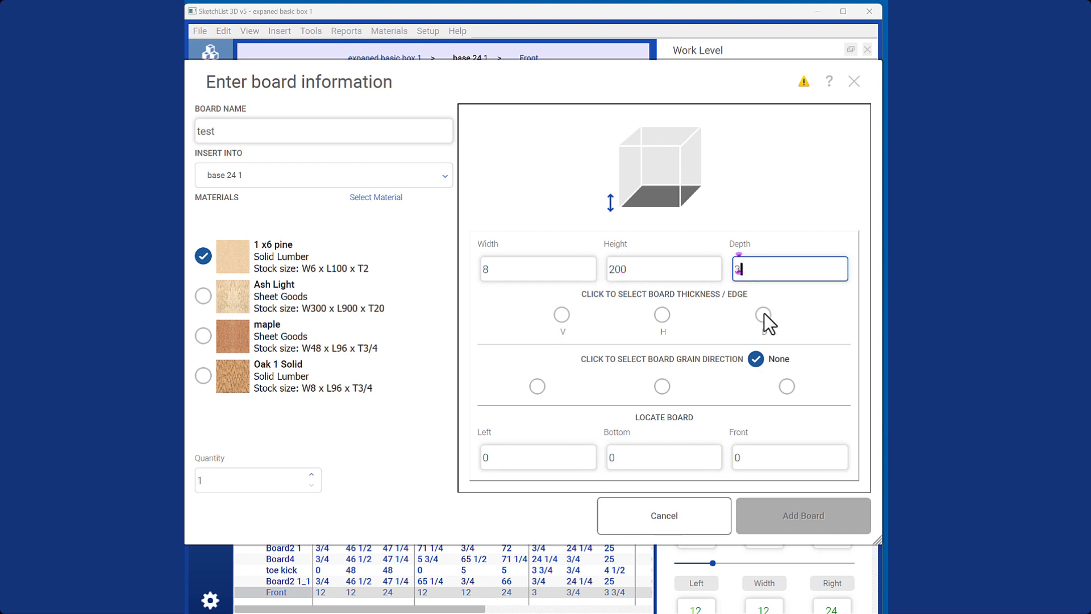
Try to add the test board with its thickness in depth and grain along its height, and cancel the board entry.
left_click(763, 314)
left_click(662, 386)
left_click(810, 514)
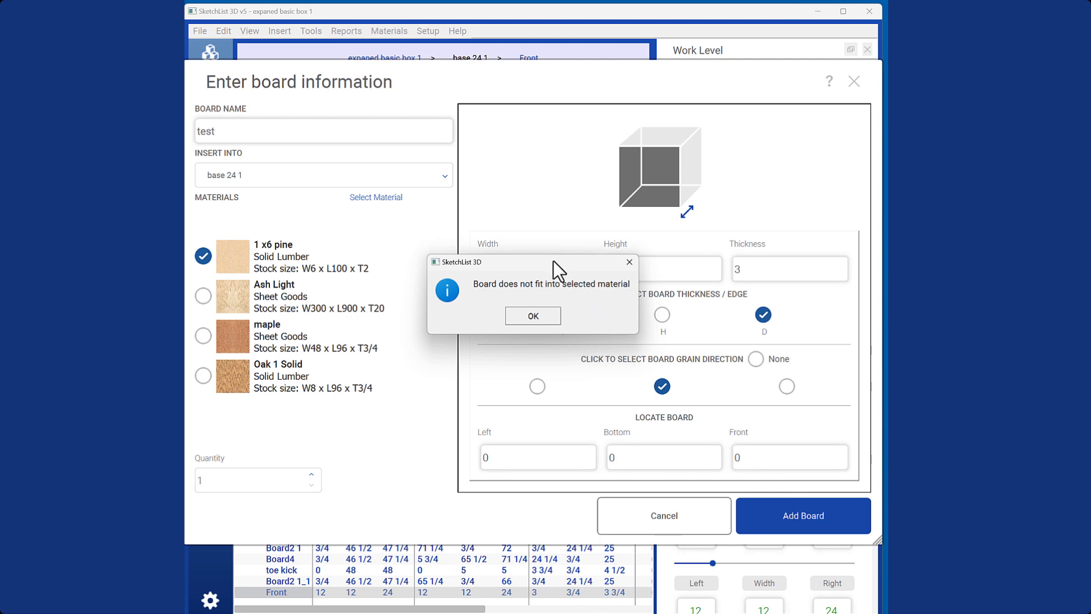
left_click_drag(554, 261, 456, 145)
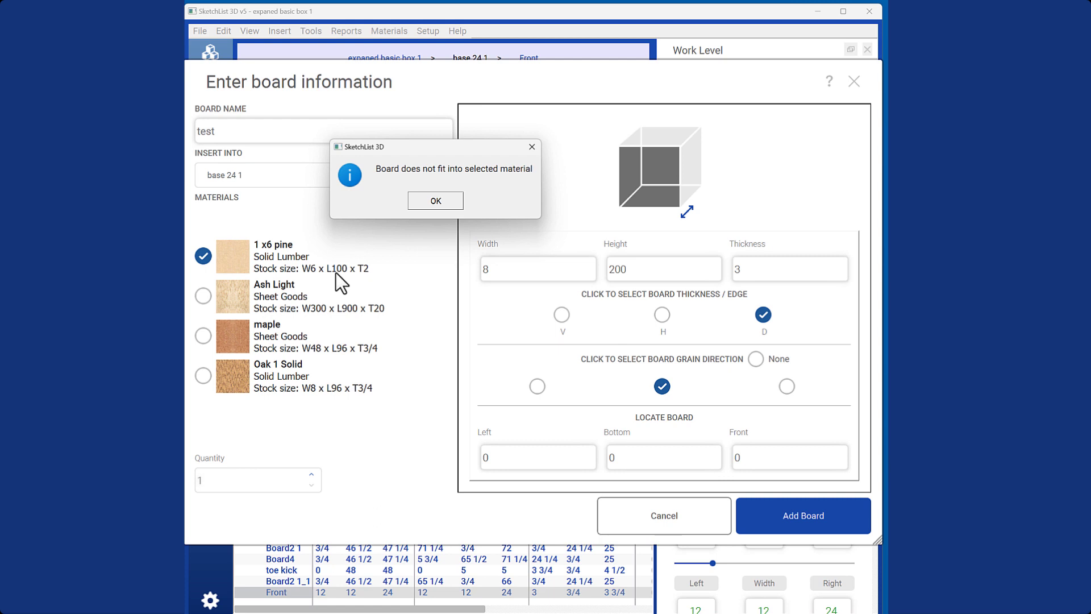
key("Return")
key("Escape")
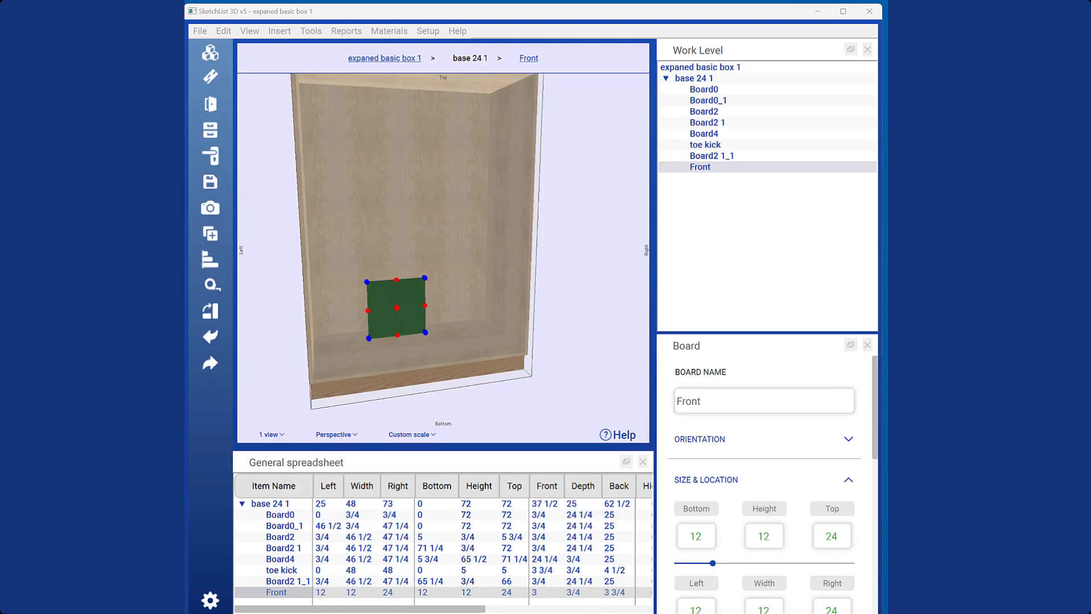
Start a new maple board named side divider in the base 24 1 assembly.
left_click(211, 76)
type("s")
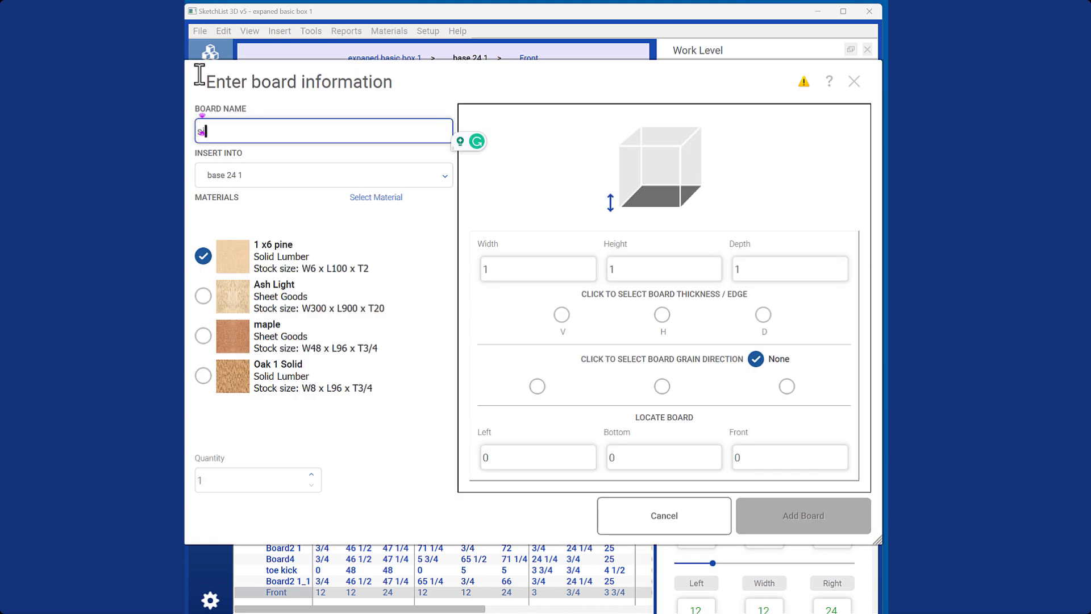
type("ide divider")
left_click(203, 336)
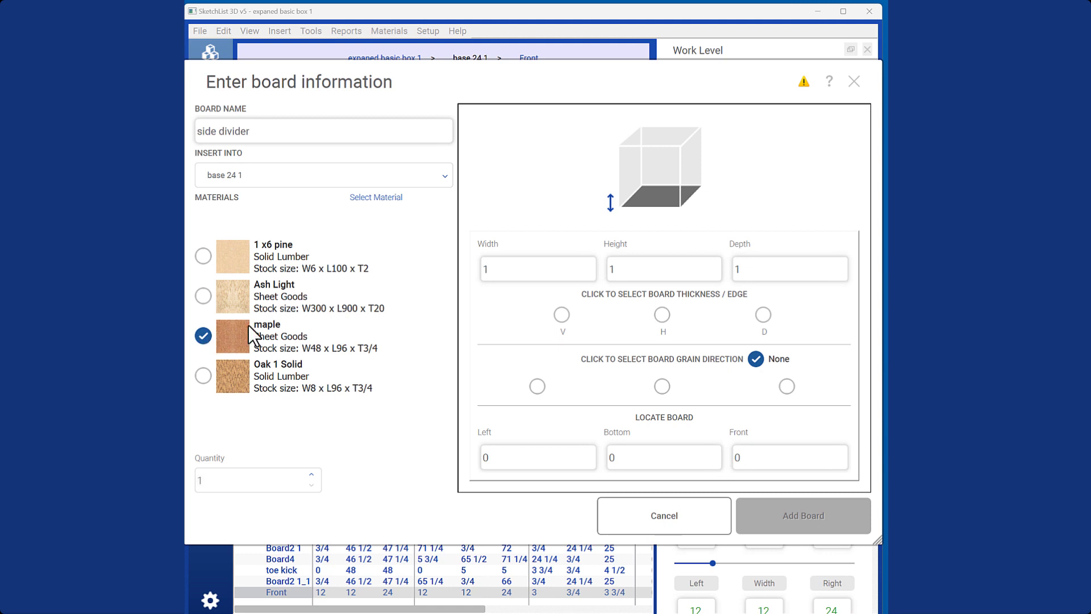
Make the side divider an upright side panel 3/4 thick, 12 high and 12 deep with grain along its height, and add it.
left_click(495, 270)
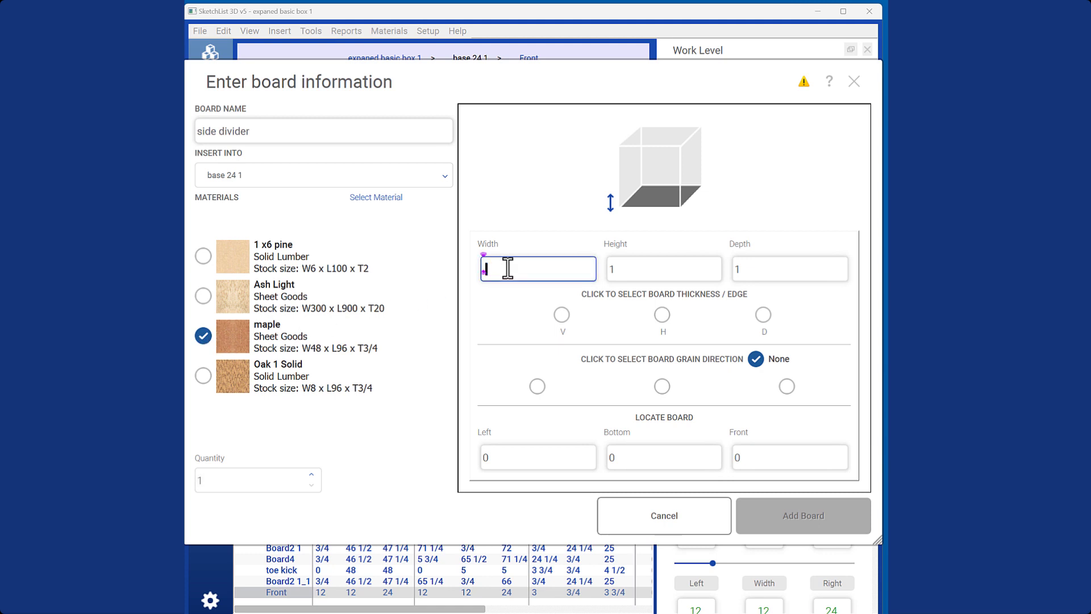
type(".75")
left_click(560, 316)
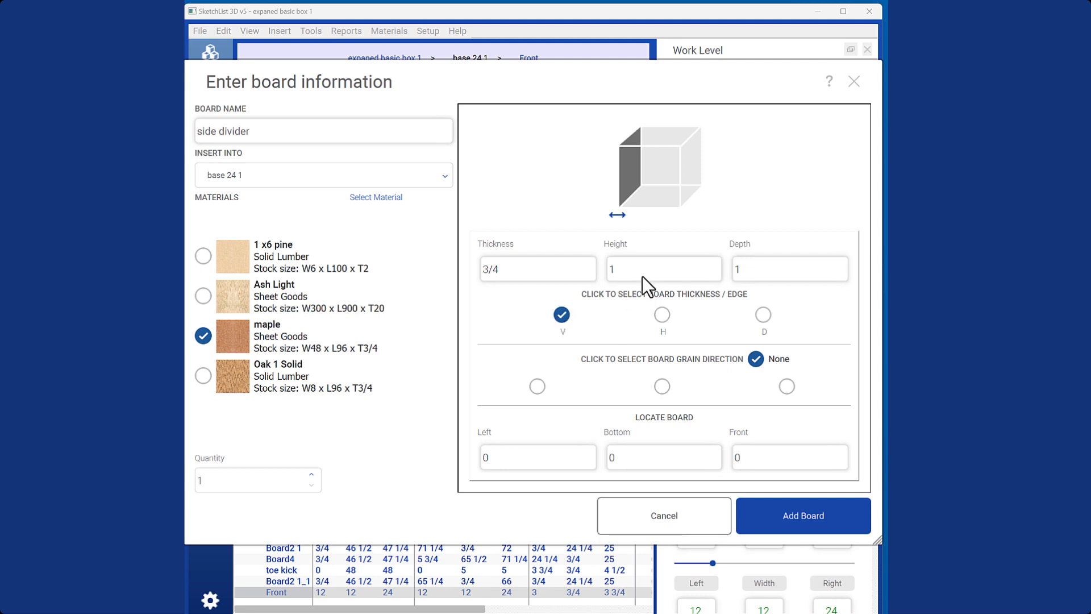
left_click(657, 271)
type("2")
left_click(771, 268)
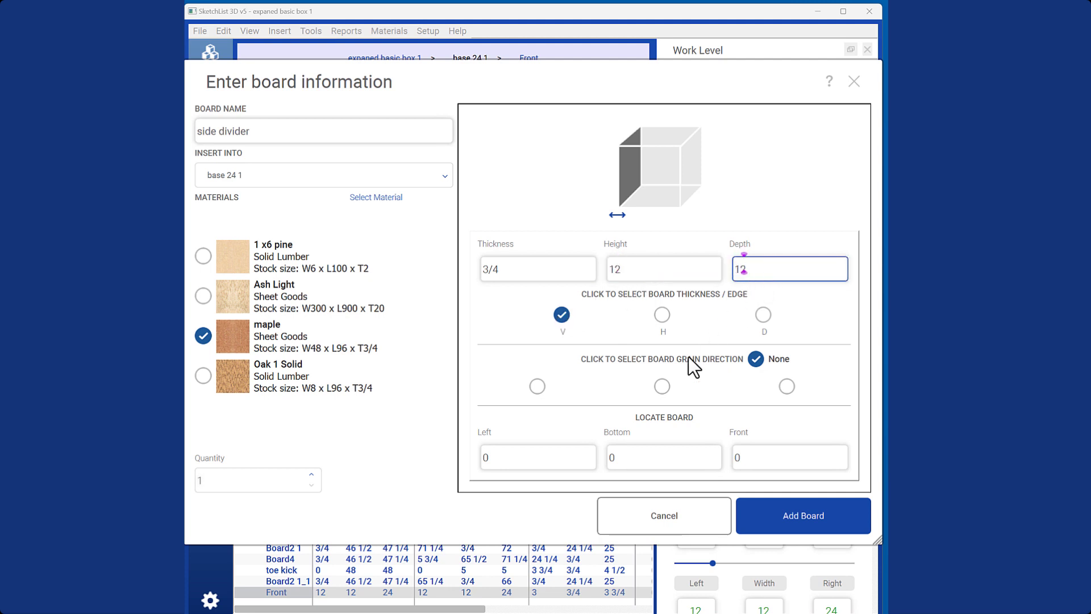
type("2")
left_click(662, 386)
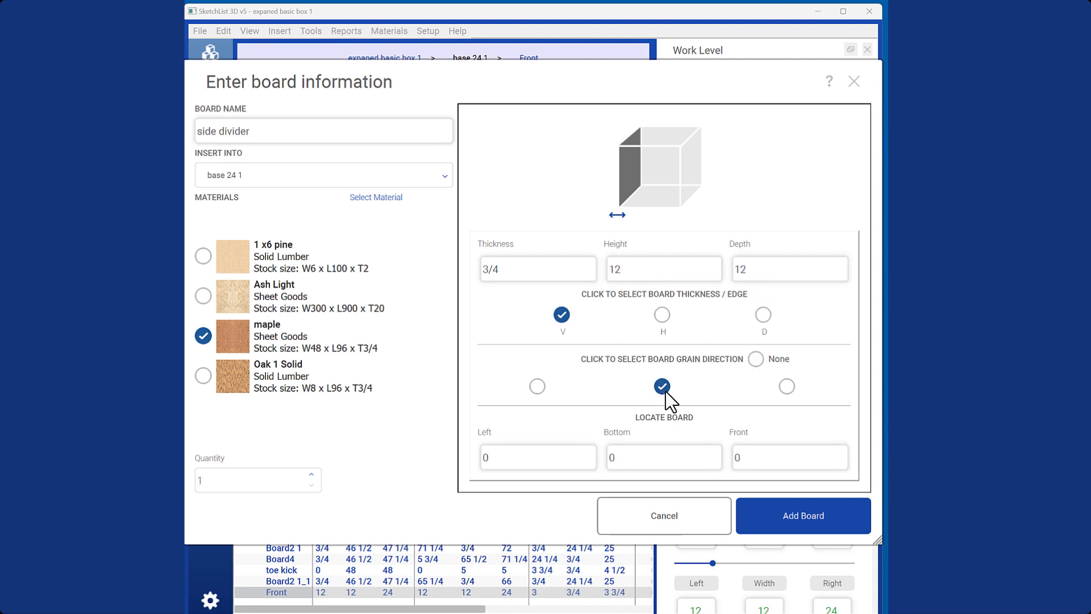
left_click(783, 506)
Copy the coordinates of the Front board's lower-left front corner.
left_click(386, 327)
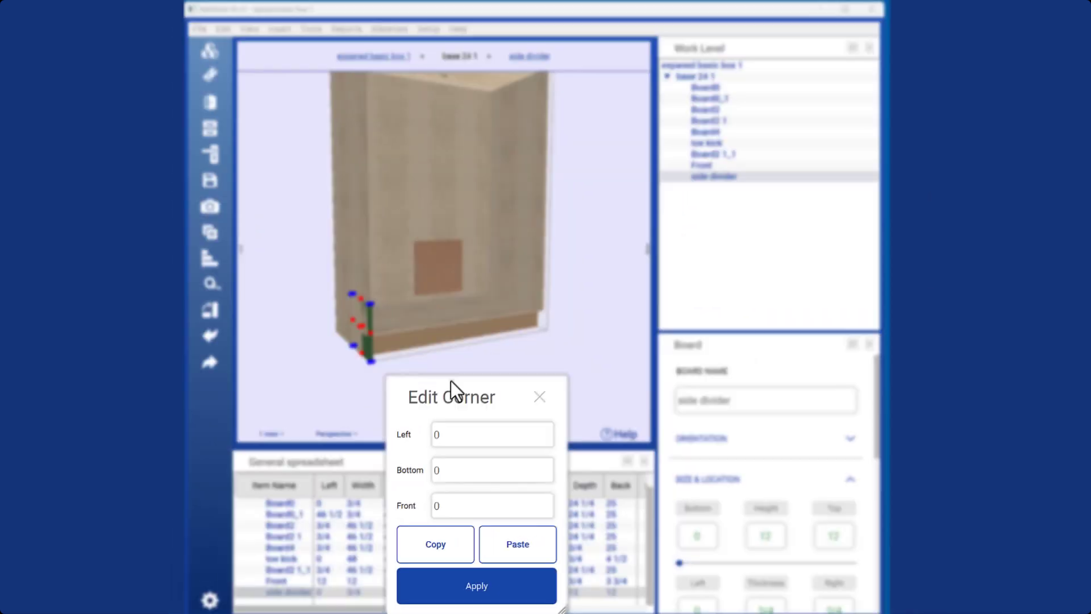
left_click(554, 90)
middle_click_drag(554, 90, 574, 82)
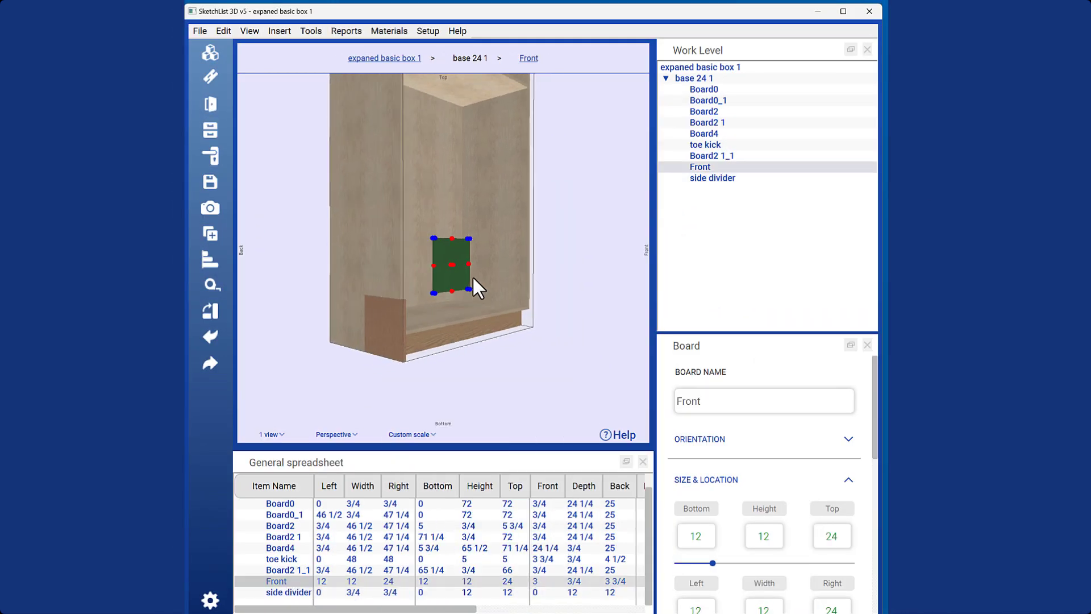
left_click(433, 292)
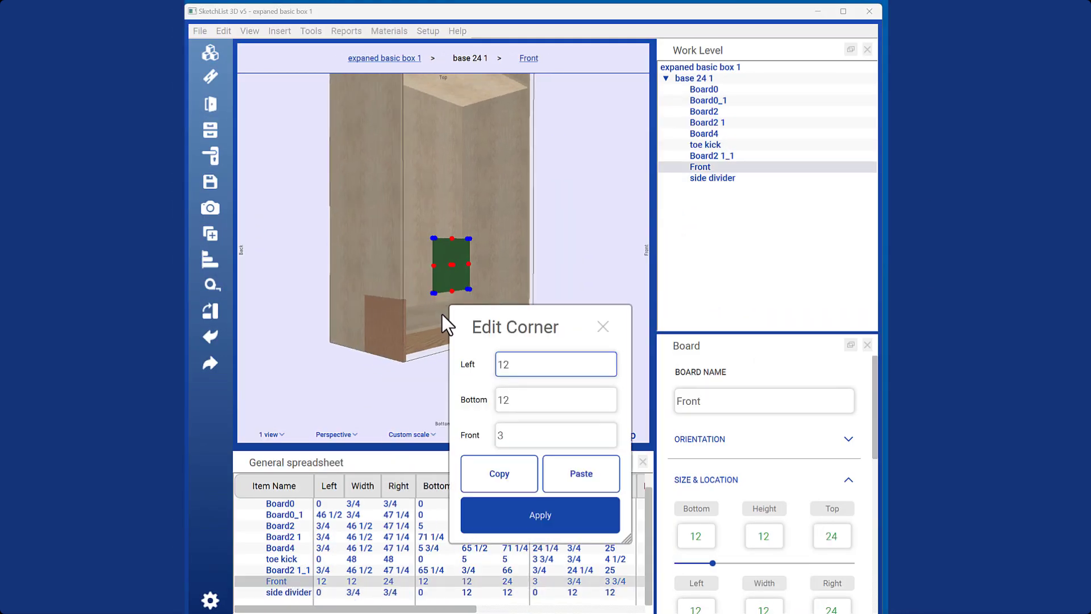
left_click(510, 508)
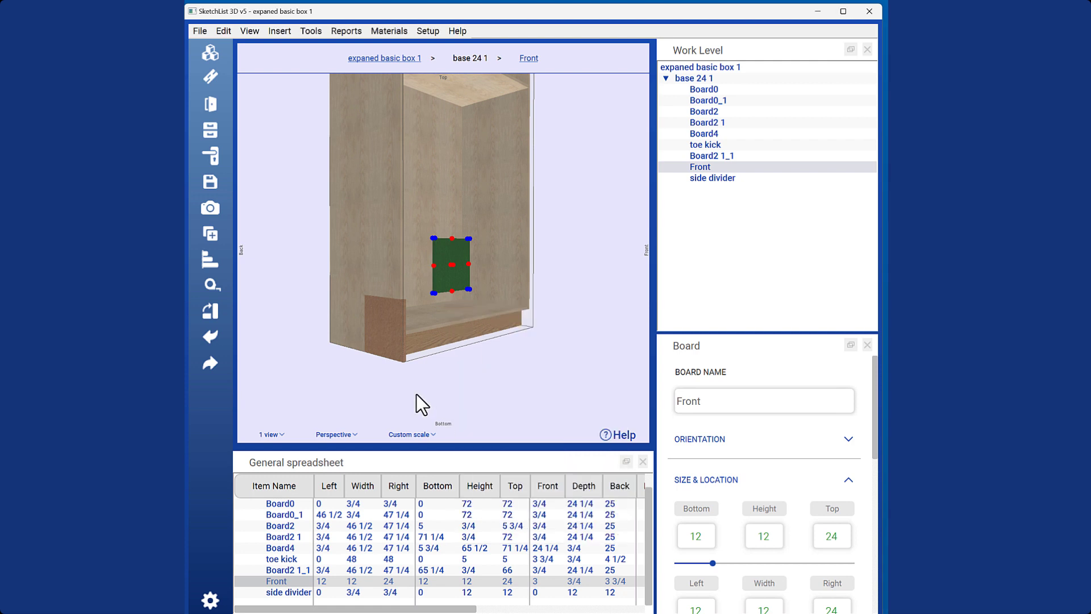
Paste the copied coordinates, left 12, bottom 12, front 3, onto the side divider's lower front right corner and apply them.
left_click(403, 358)
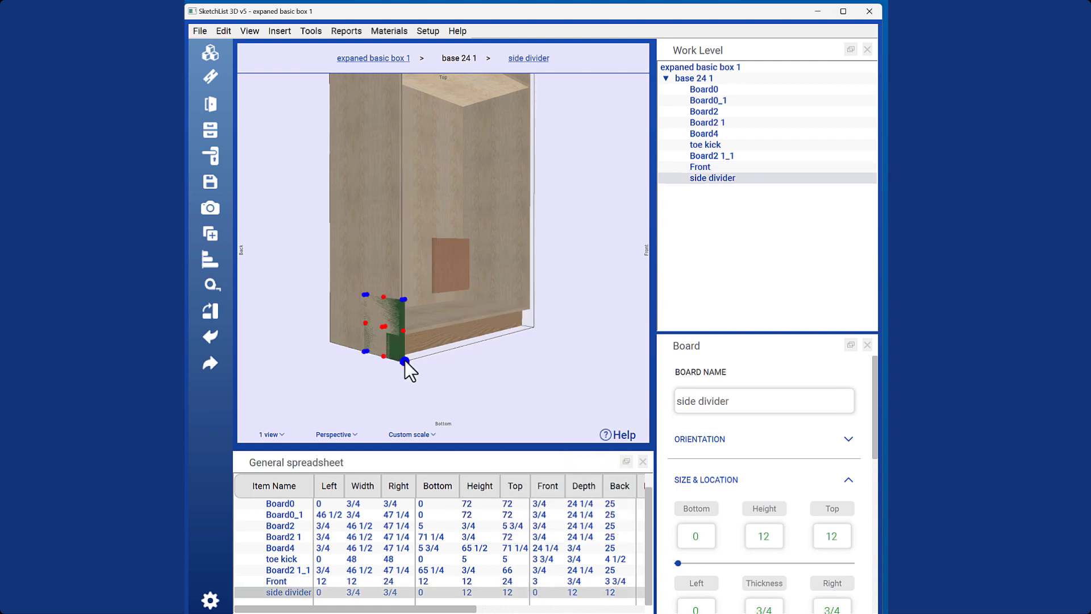
left_click(404, 360)
left_click(554, 543)
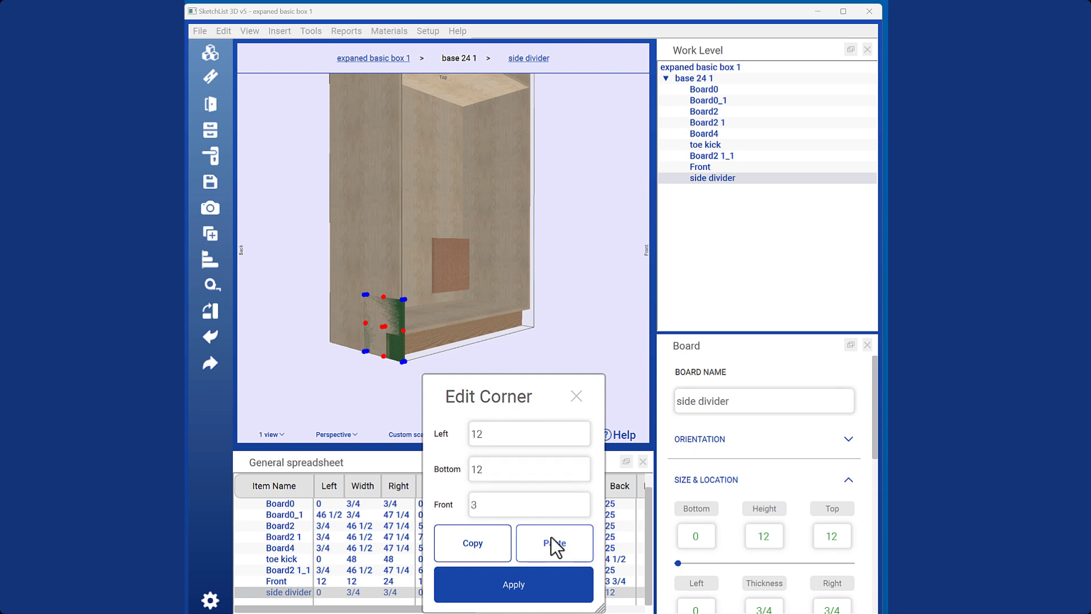
left_click(553, 583)
left_click_drag(385, 283, 349, 335)
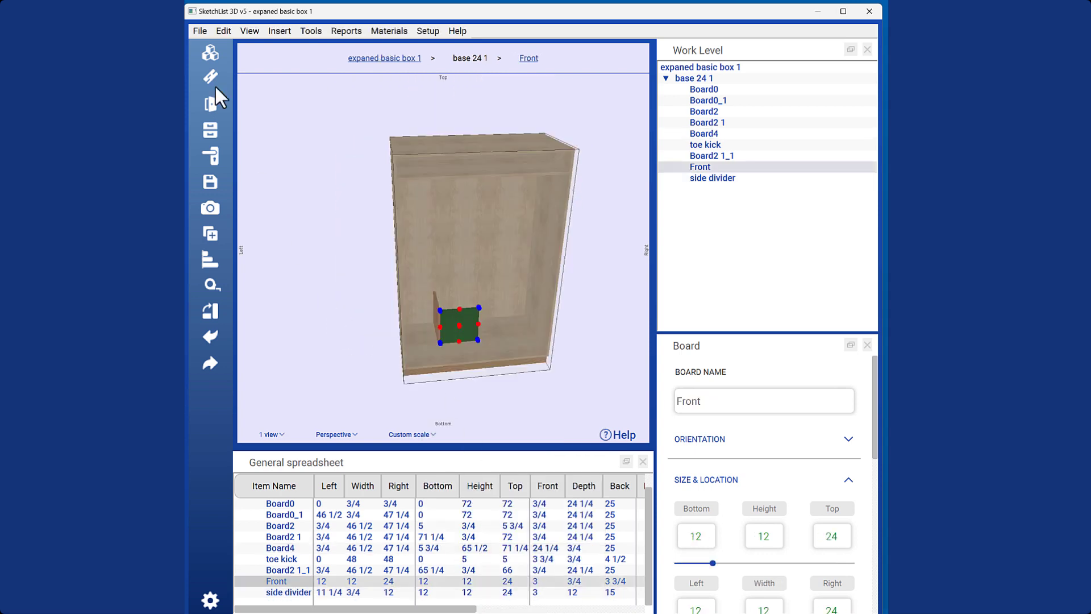
Add a horizontal maple board named bottom to the base 24 1 assembly, 12 wide, 3/4 thick and 12 deep, with no grain direction.
left_click(210, 77)
left_click(276, 130)
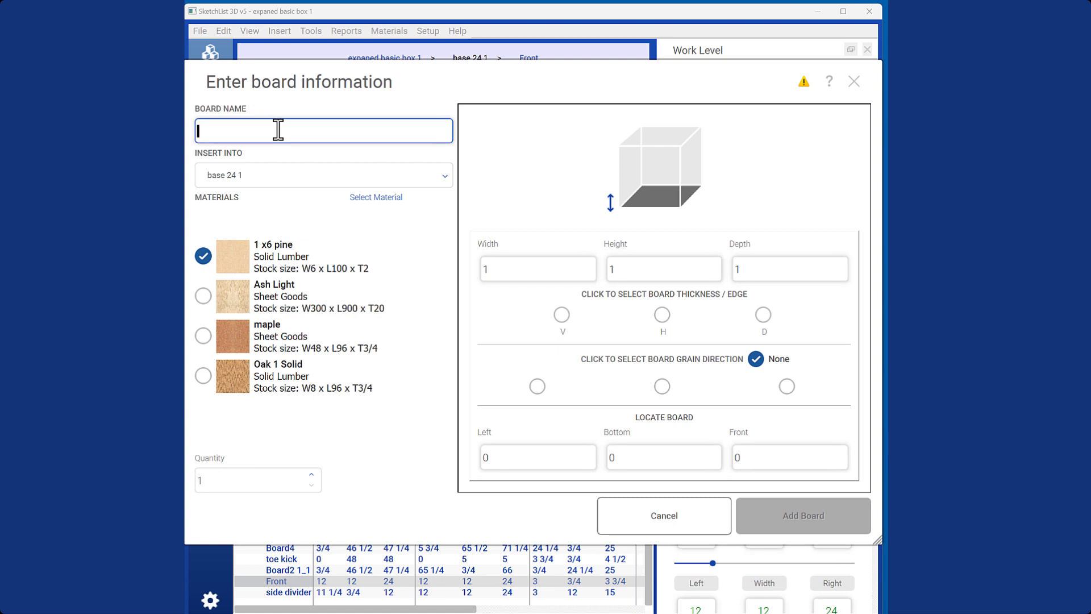
type("bottom")
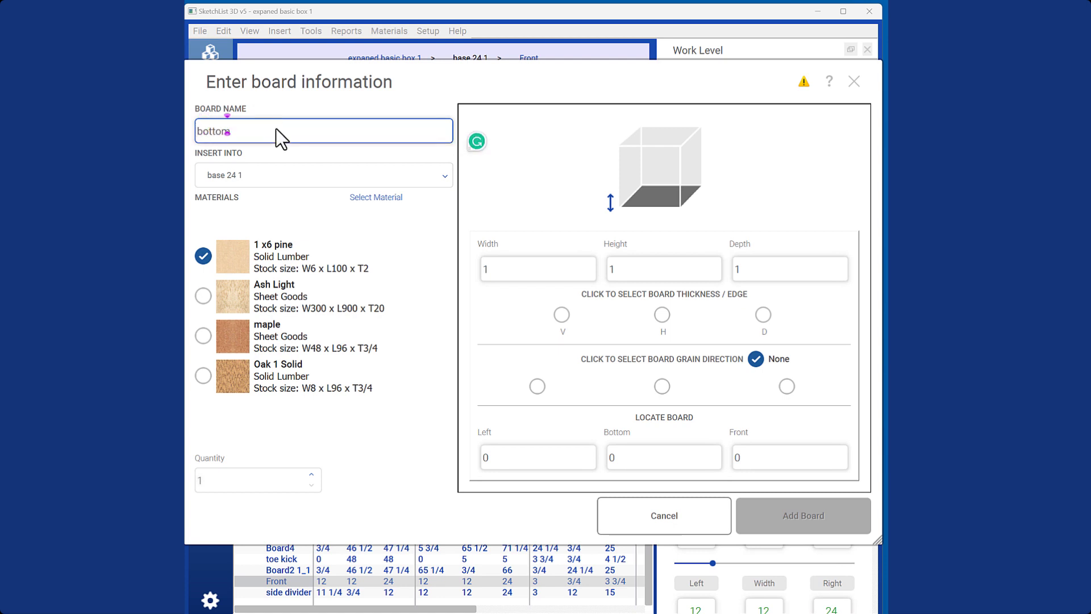
left_click(205, 337)
left_click(481, 275)
double_click(496, 269)
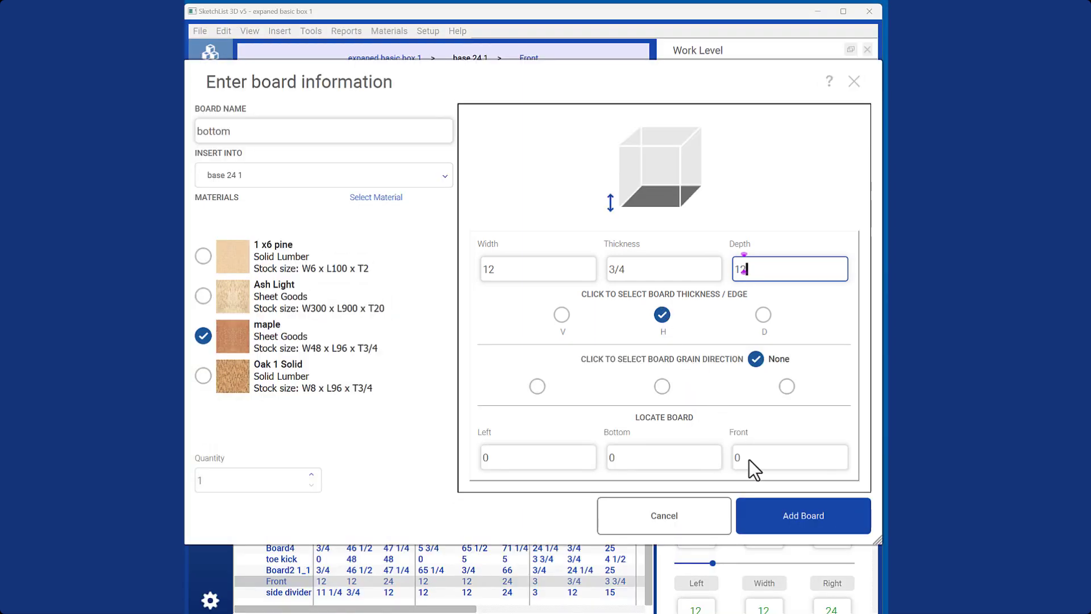
left_click(782, 514)
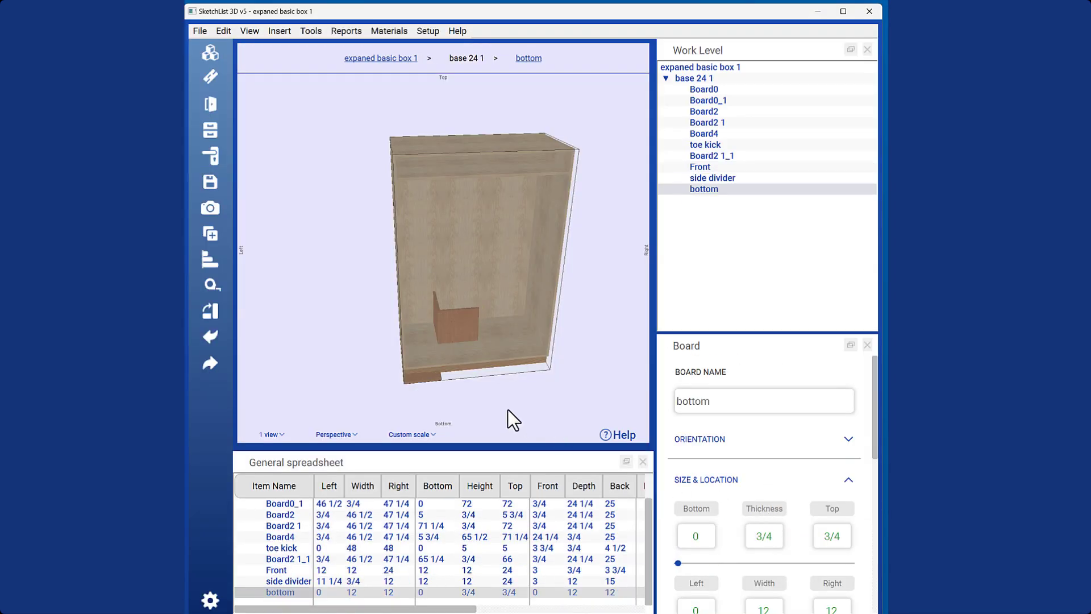
Copy the coordinates of the Front board's lower-right front corner.
scroll(432, 378, "up", 5)
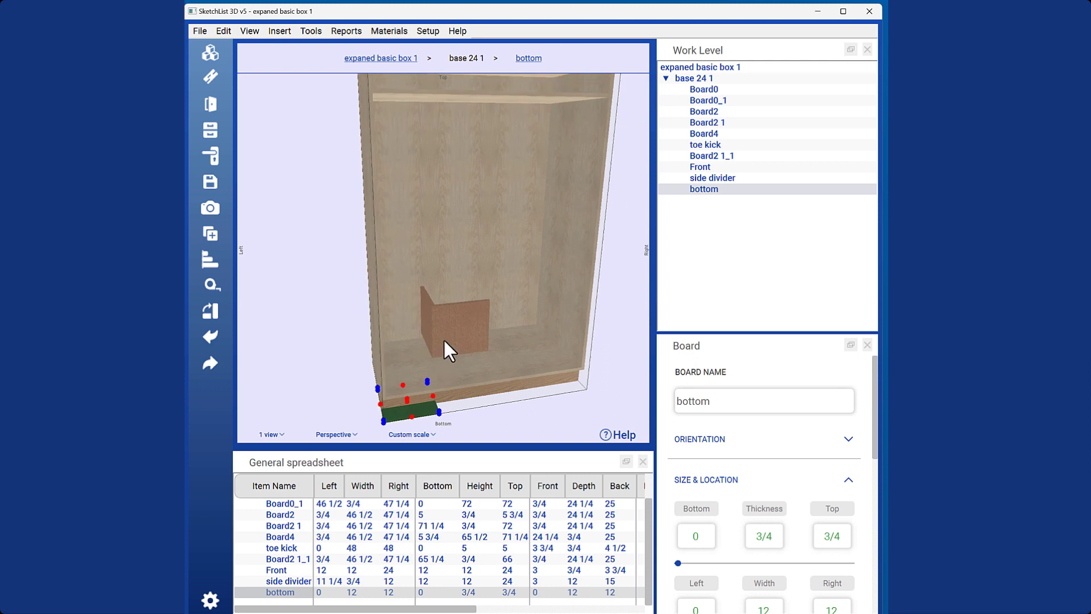
right_click_drag(444, 341, 446, 279)
left_click(465, 245)
left_click_drag(465, 245, 434, 264)
left_click(433, 265)
scroll(460, 296, "up", 2)
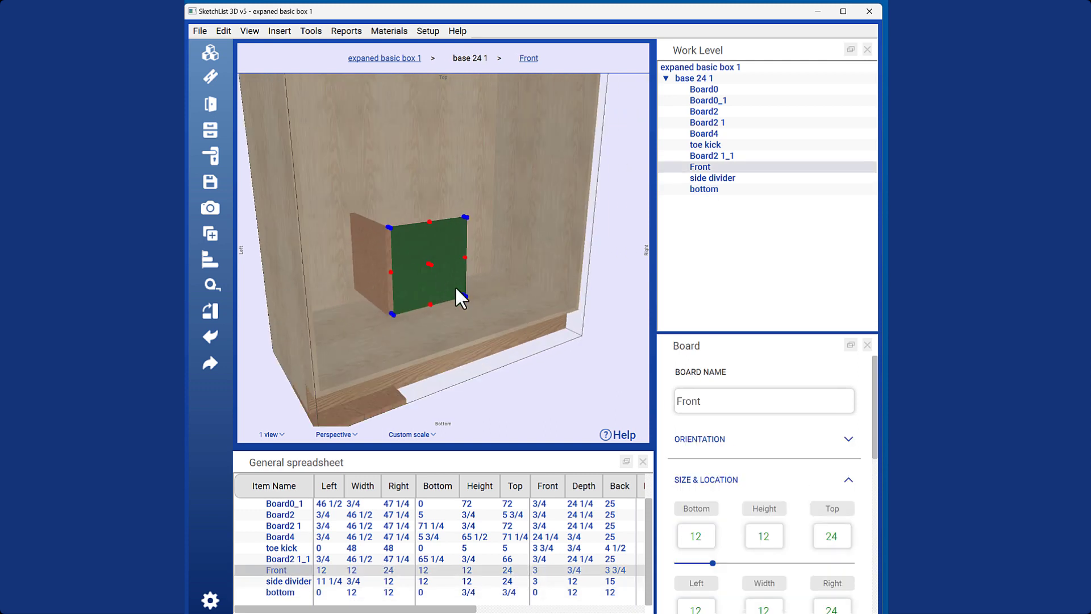
left_click(464, 294)
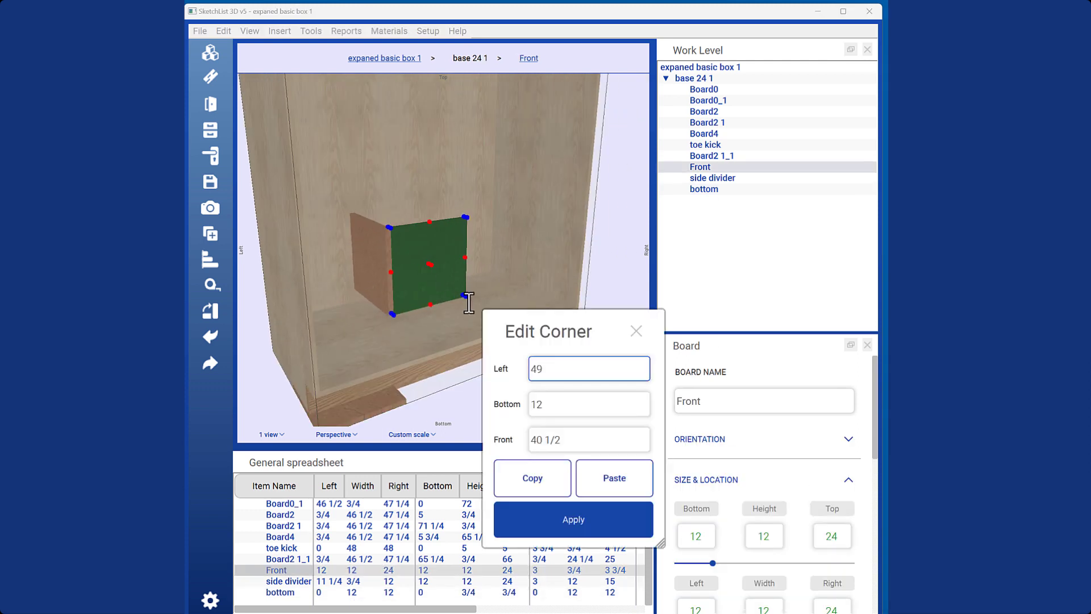
left_click(531, 483)
Paste the copied coordinates, left 49, bottom 12, front 40 1/2, onto the bottom board's lower front right corner and apply them.
left_click(362, 414)
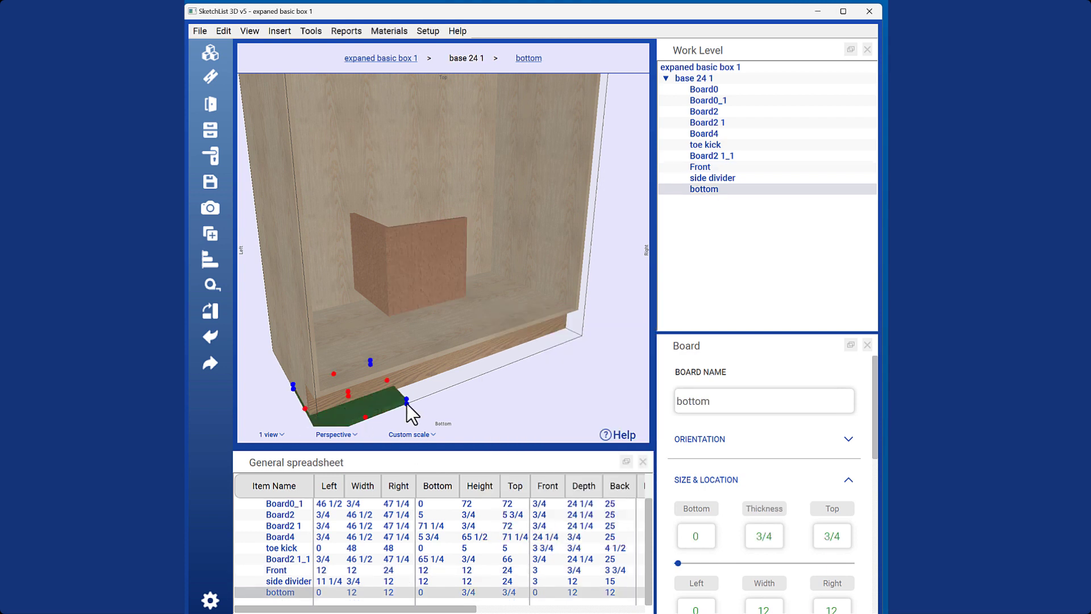
left_click(406, 403)
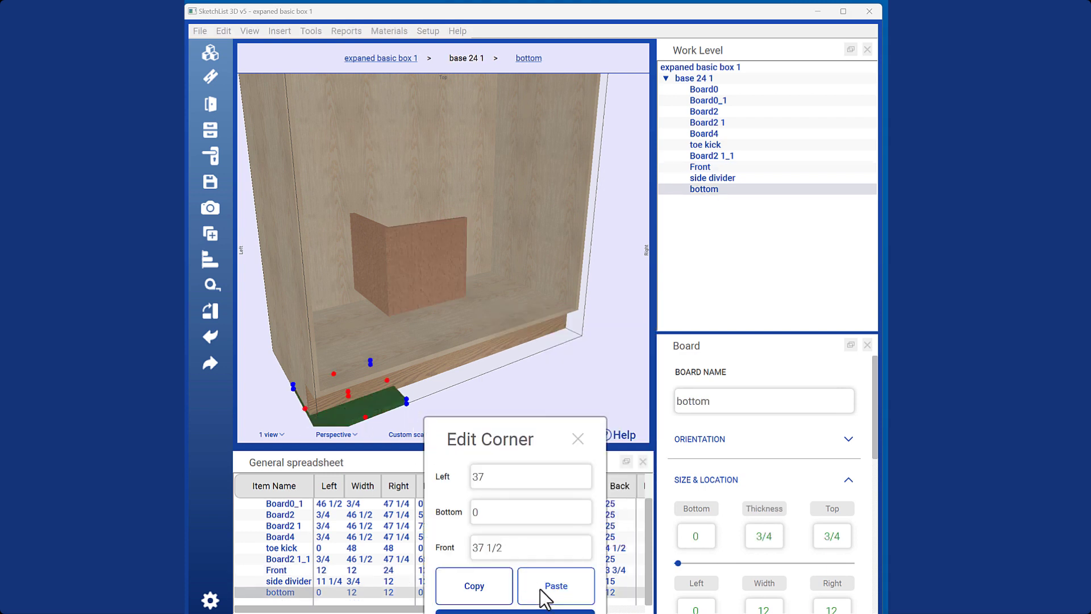
left_click(514, 611)
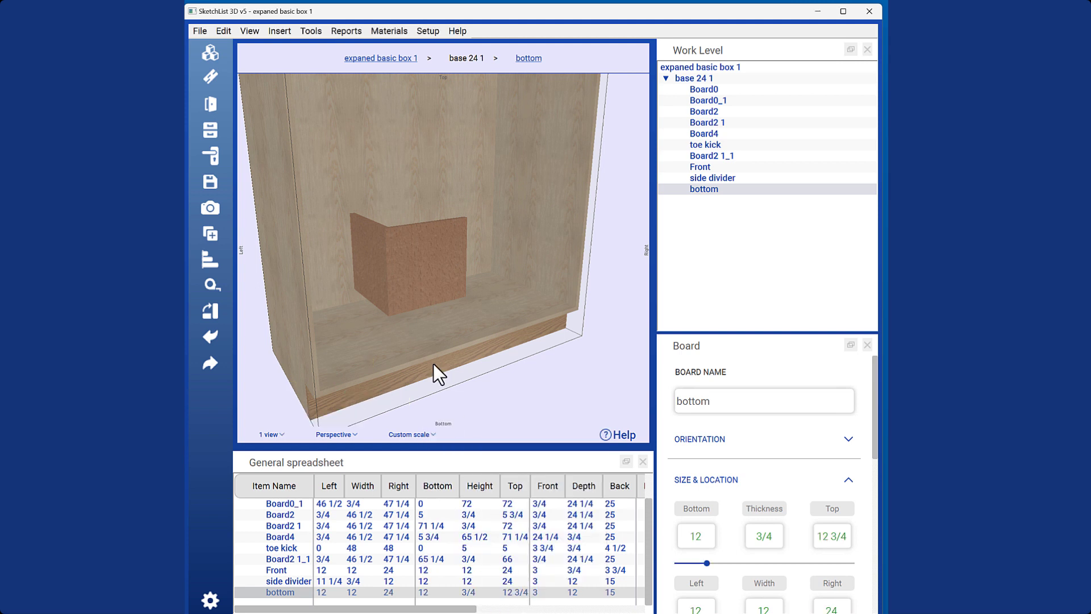
mouse_move(404, 292)
left_mouse_down()
mouse_move(313, 315)
mouse_move(395, 311)
left_mouse_up()
left_click(420, 166)
scroll(420, 166, "up", 2)
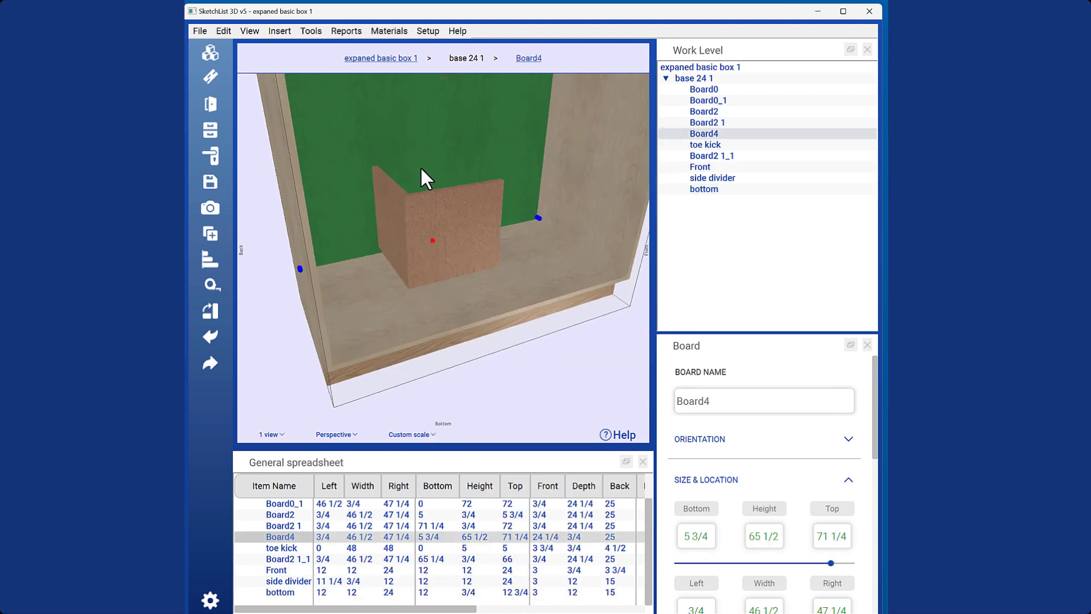